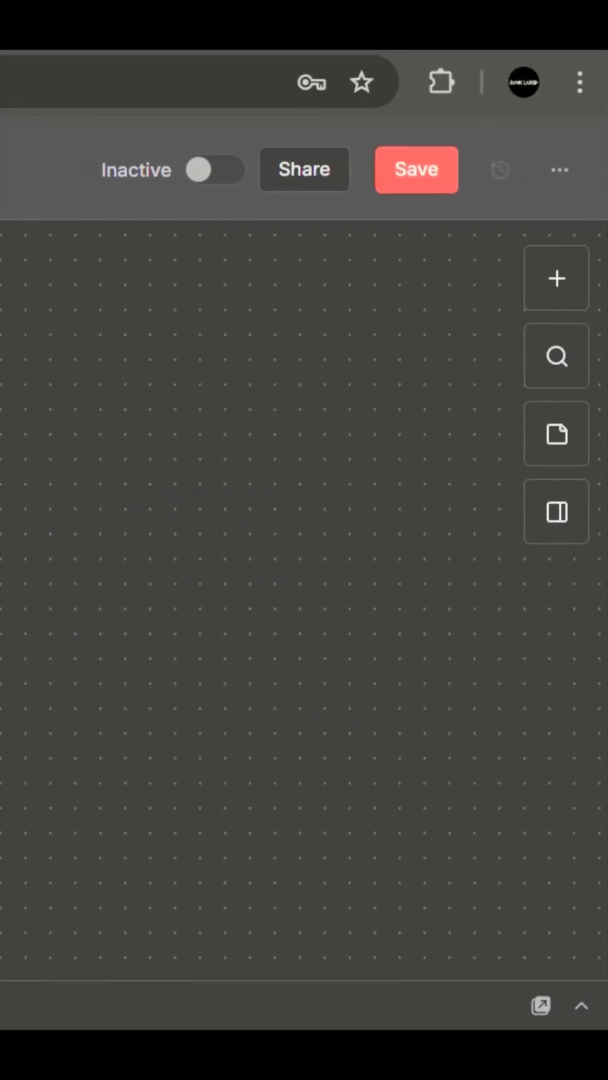
# Add a Google Sheets 'On row added' trigger and open its new OAuth2 credential's setup docs.
pyautogui.click(556, 278)
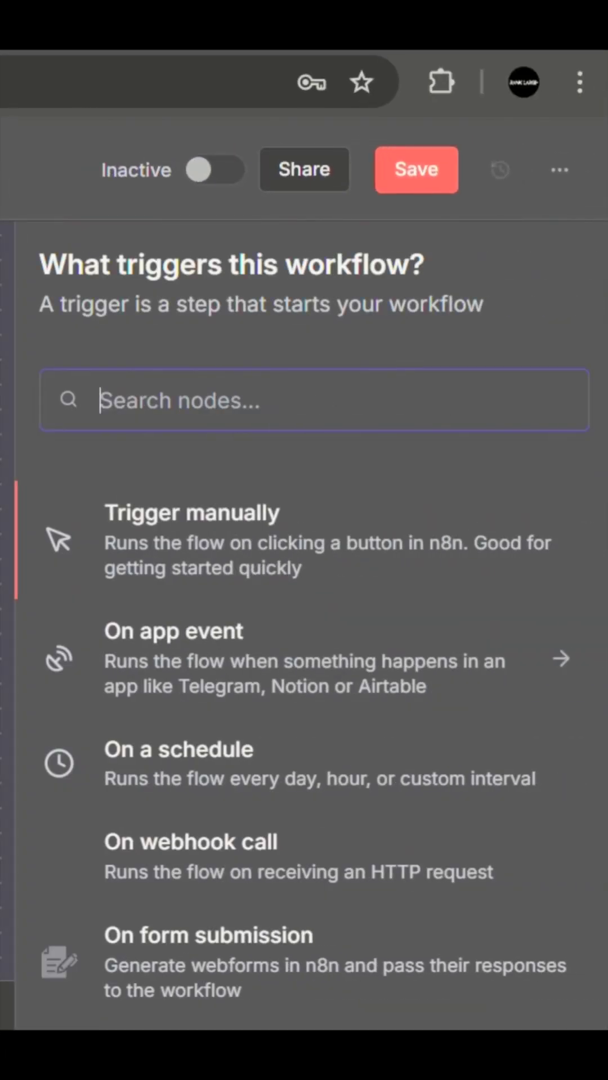
pyautogui.write('sheet')
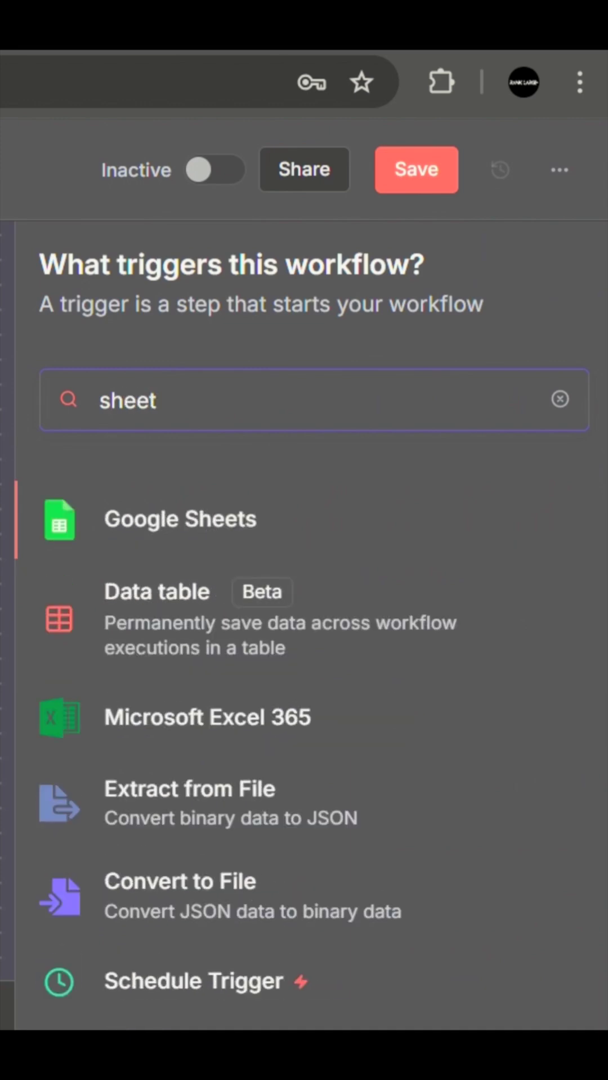
pyautogui.click(239, 529)
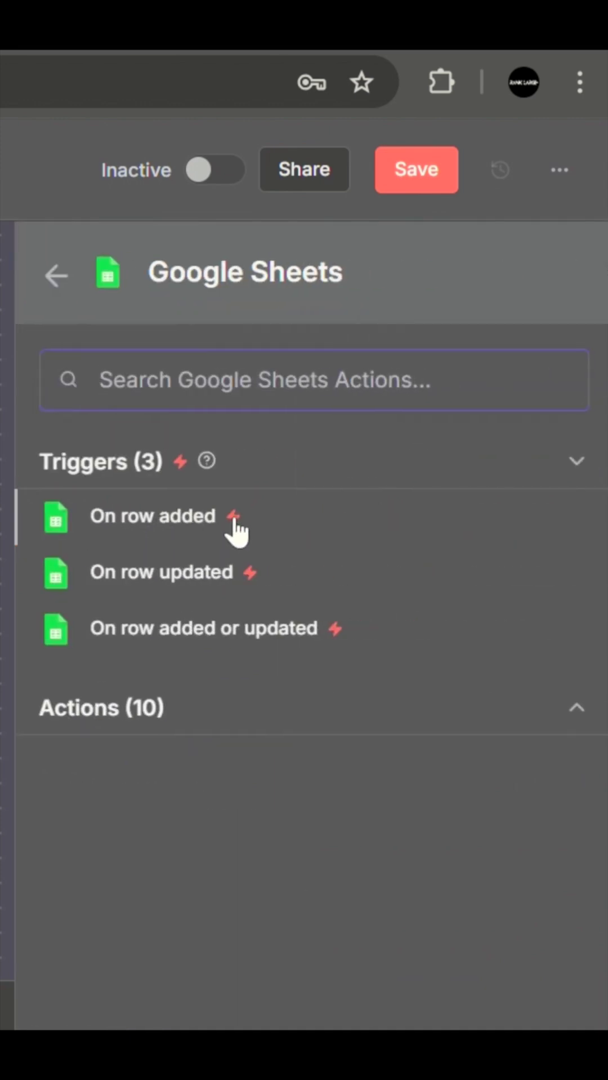
pyautogui.click(181, 511)
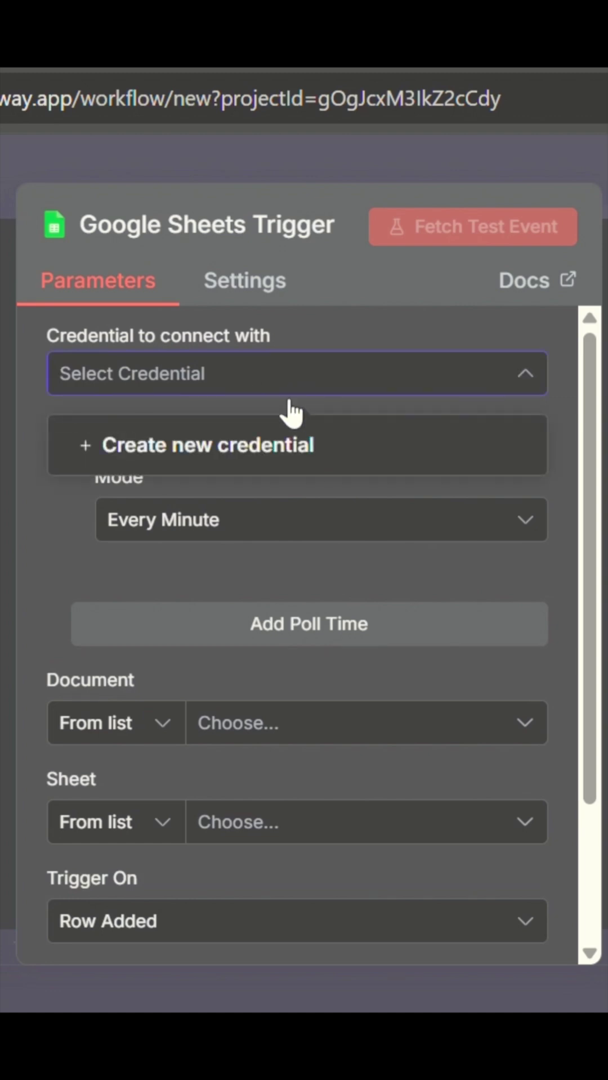
pyautogui.click(283, 445)
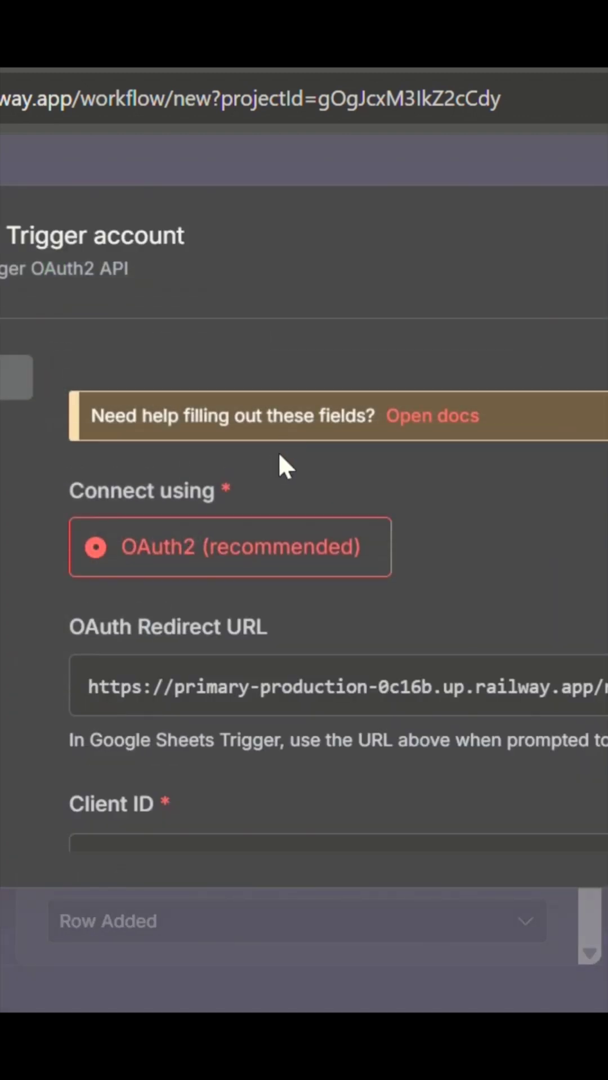
pyautogui.click(432, 415)
pyautogui.scroll(-3, 119, 406)
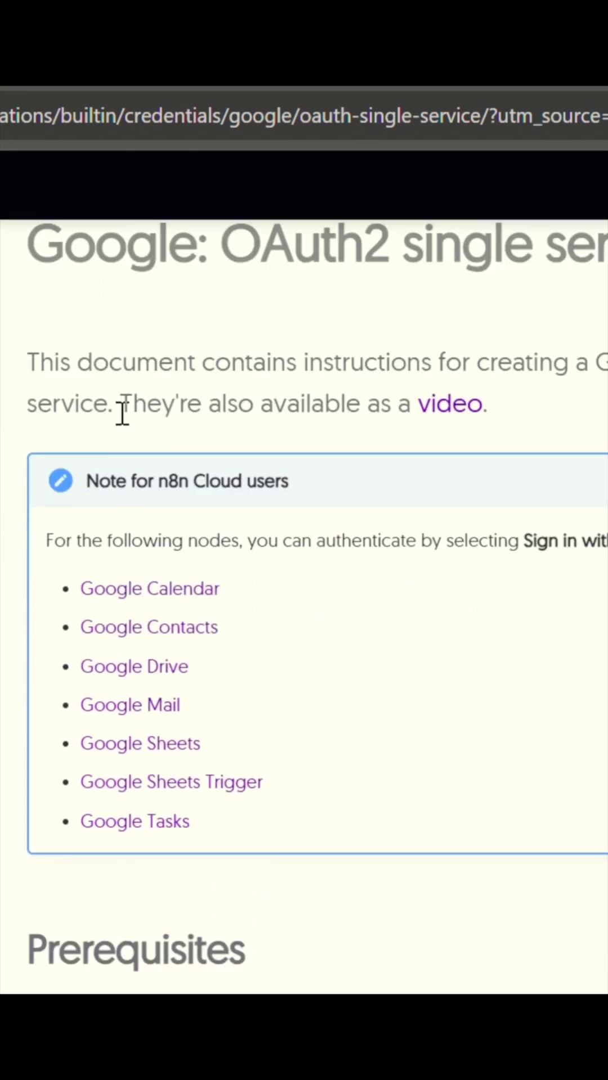
pyautogui.scroll(-5, 119, 405)
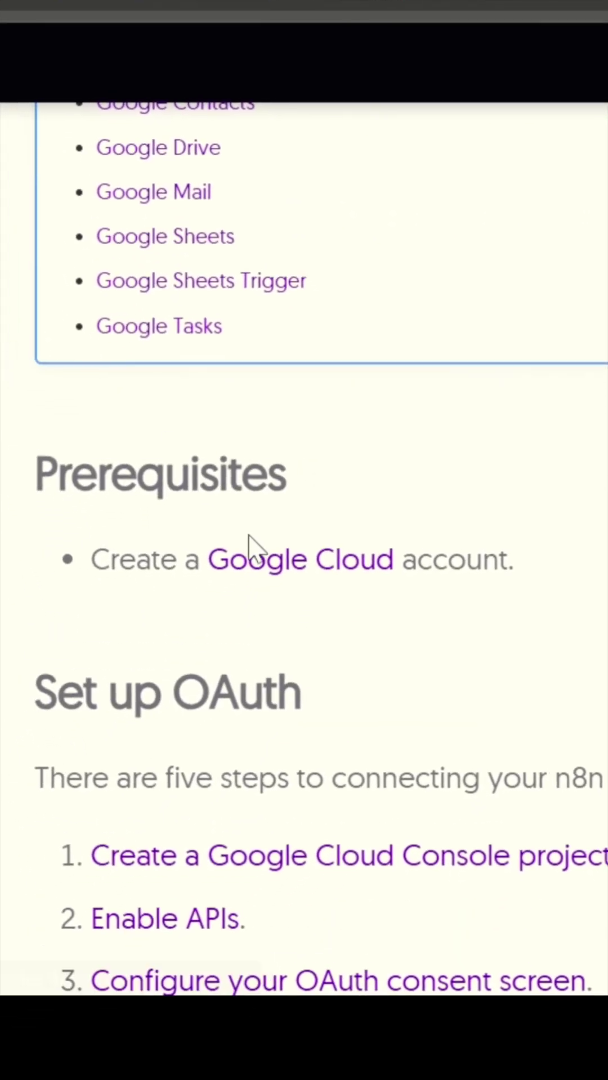
# Open the Google Cloud console and switch to the newly created n8n-mk project.
pyautogui.click(295, 574)
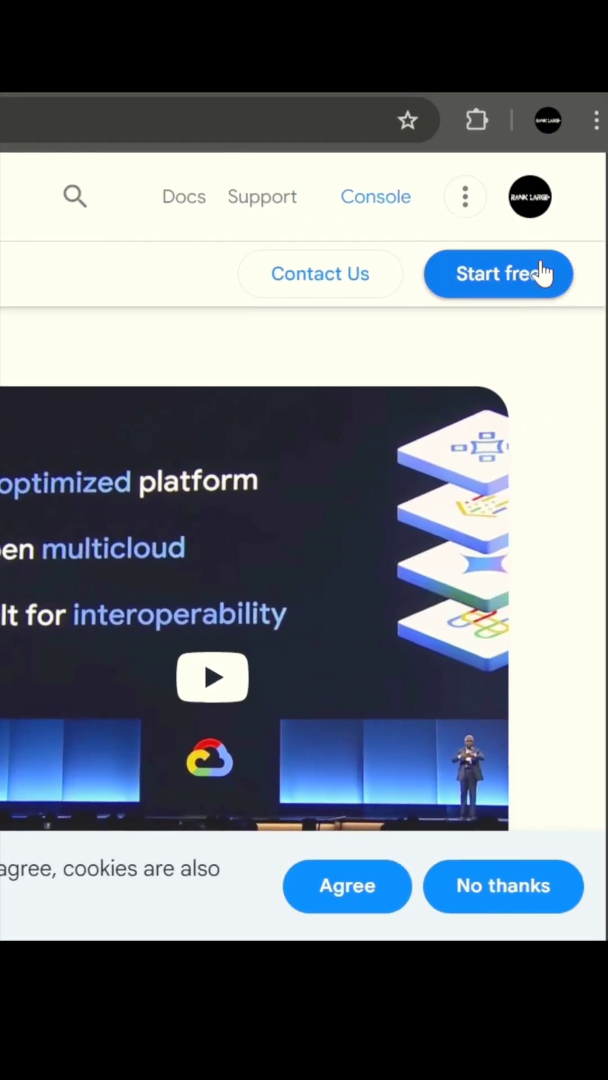
pyautogui.click(506, 275)
pyautogui.click(355, 279)
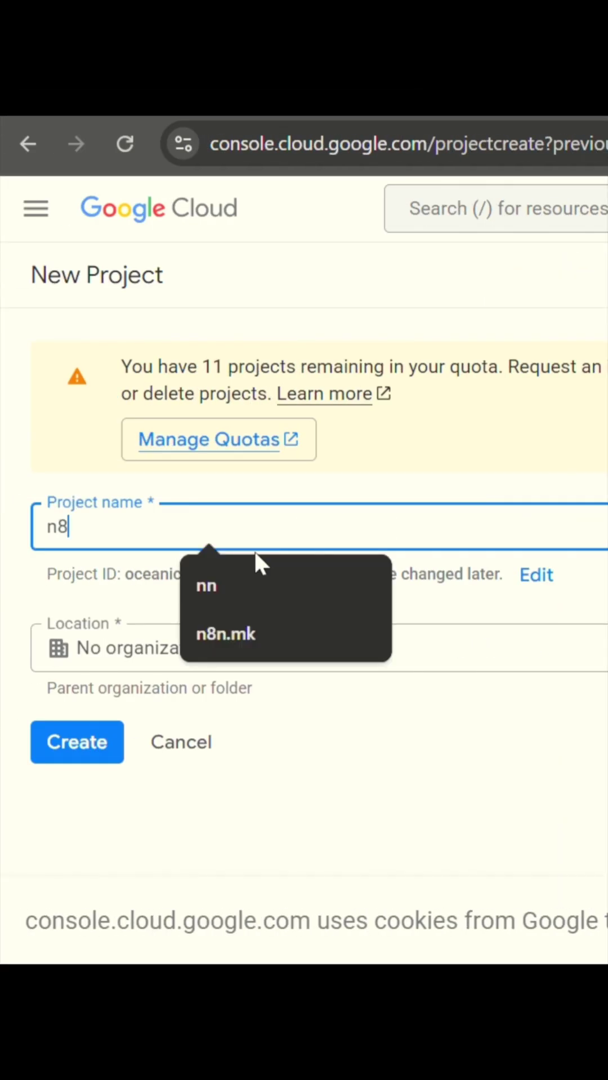
pyautogui.write('n-')
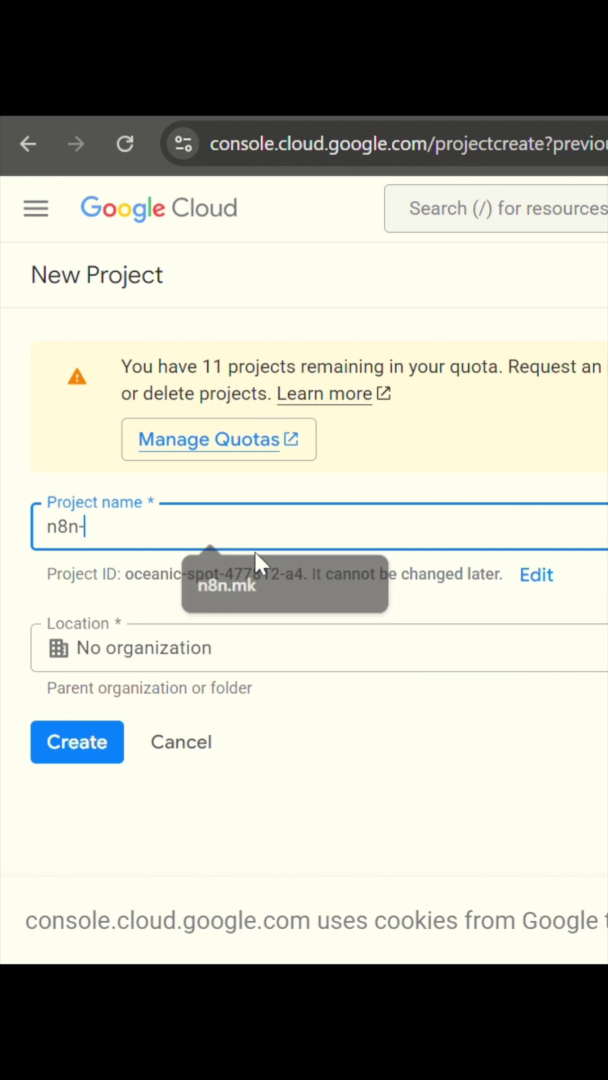
pyautogui.write('mk')
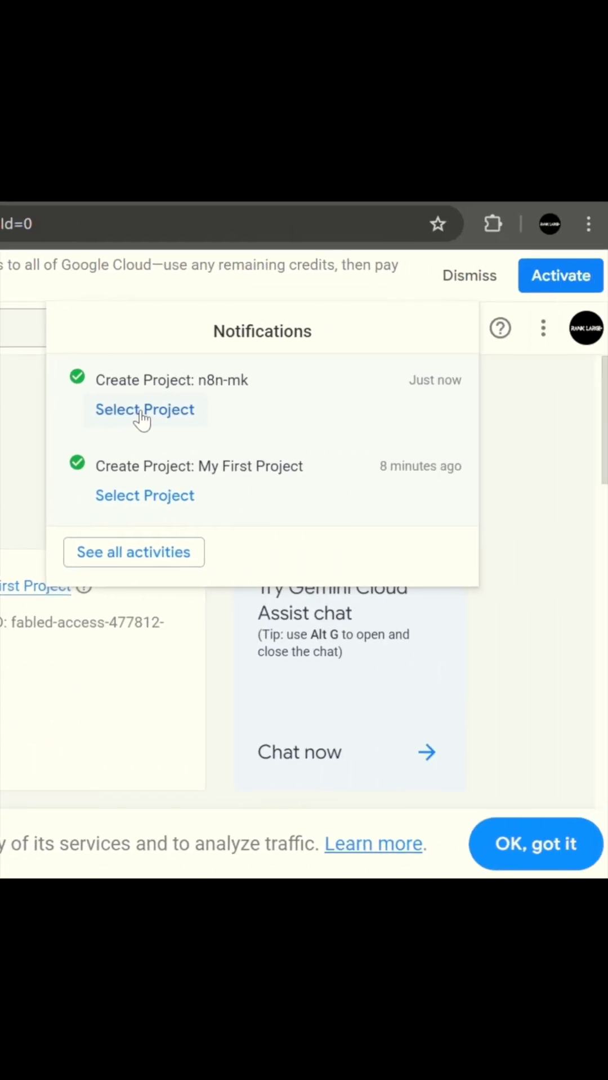
pyautogui.click(141, 409)
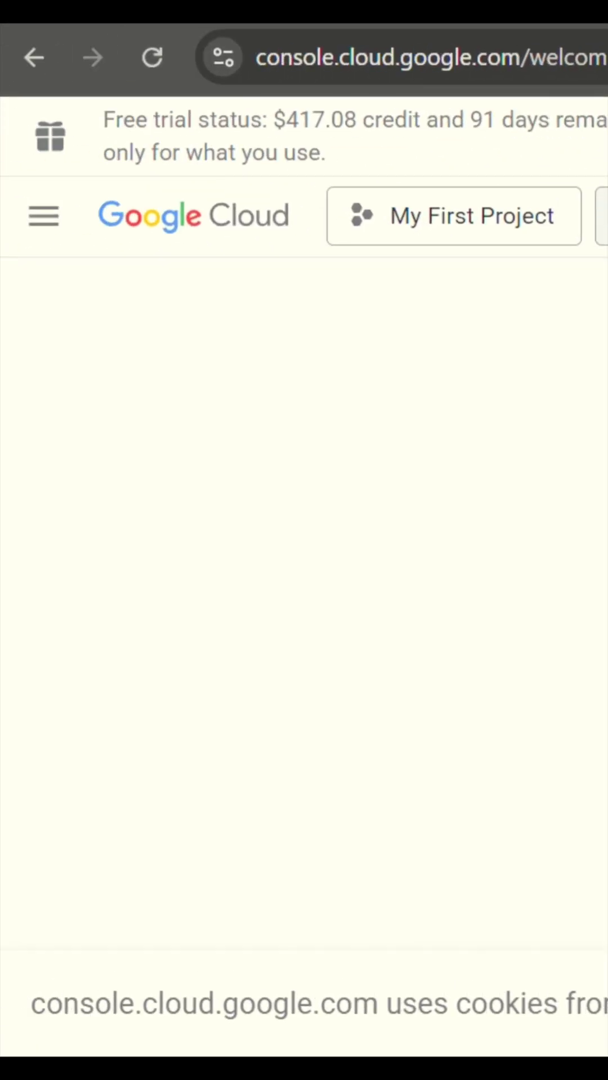
# Find the Google Sheets API under Enabled APIs & services and enable it.
pyautogui.click(43, 217)
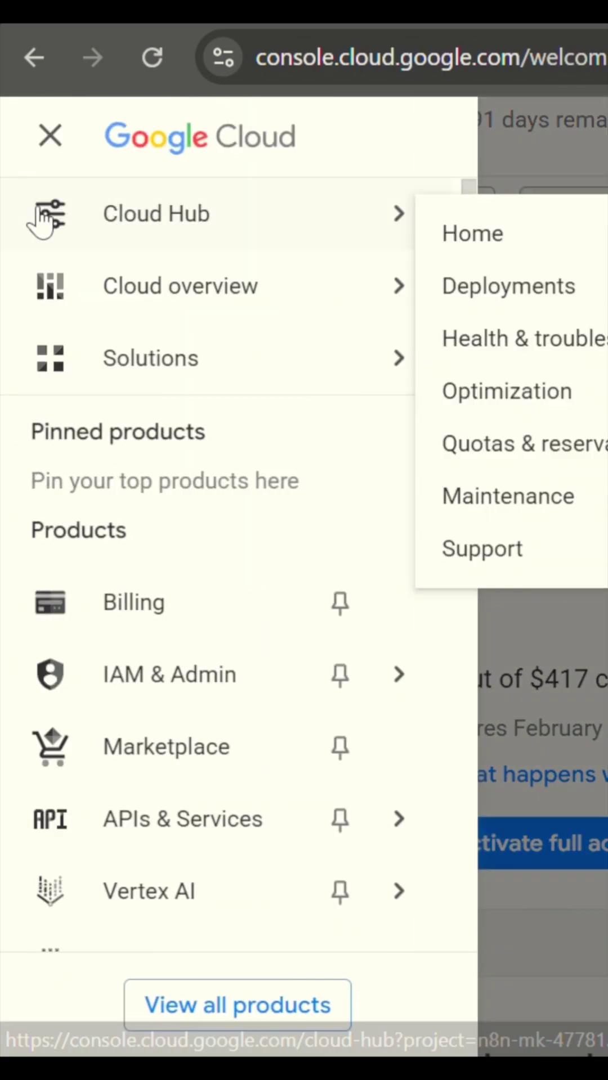
pyautogui.scroll(-3, 202, 591)
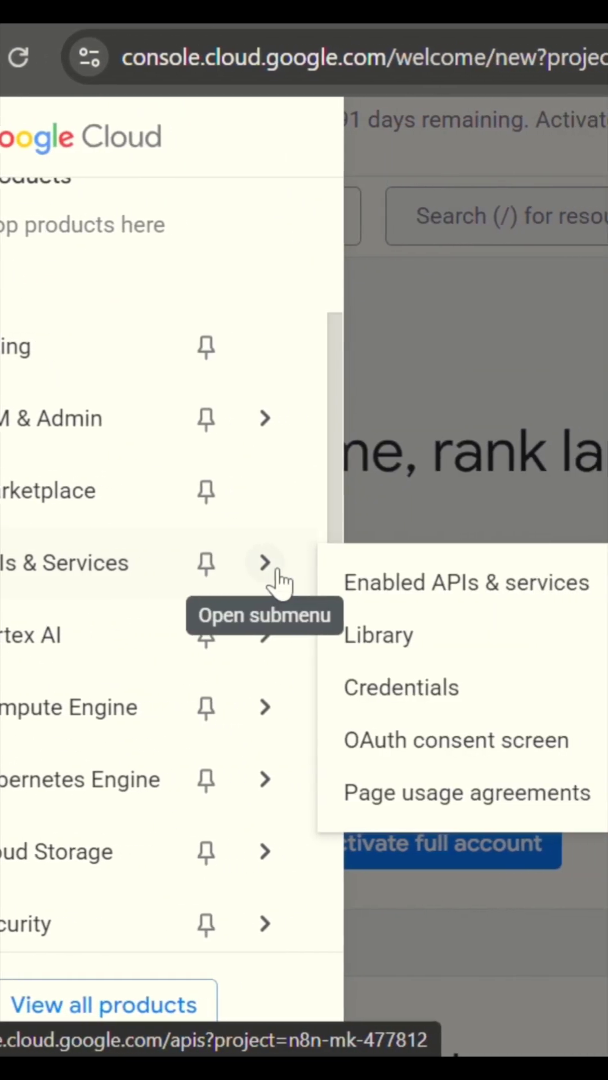
pyautogui.moveTo(182, 818)
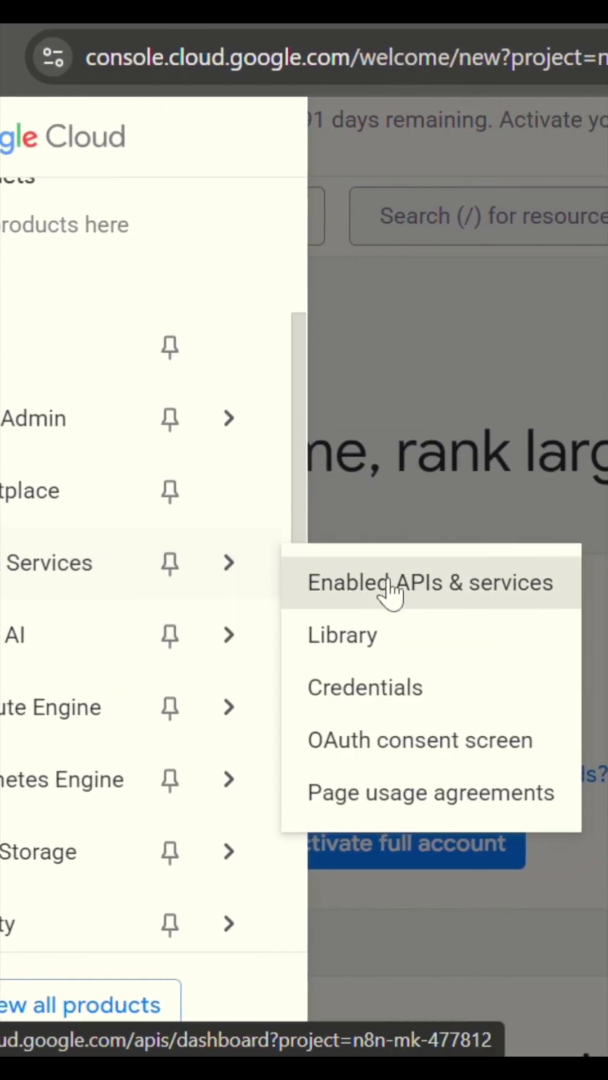
pyautogui.click(391, 584)
pyautogui.click(173, 215)
pyautogui.write('shee')
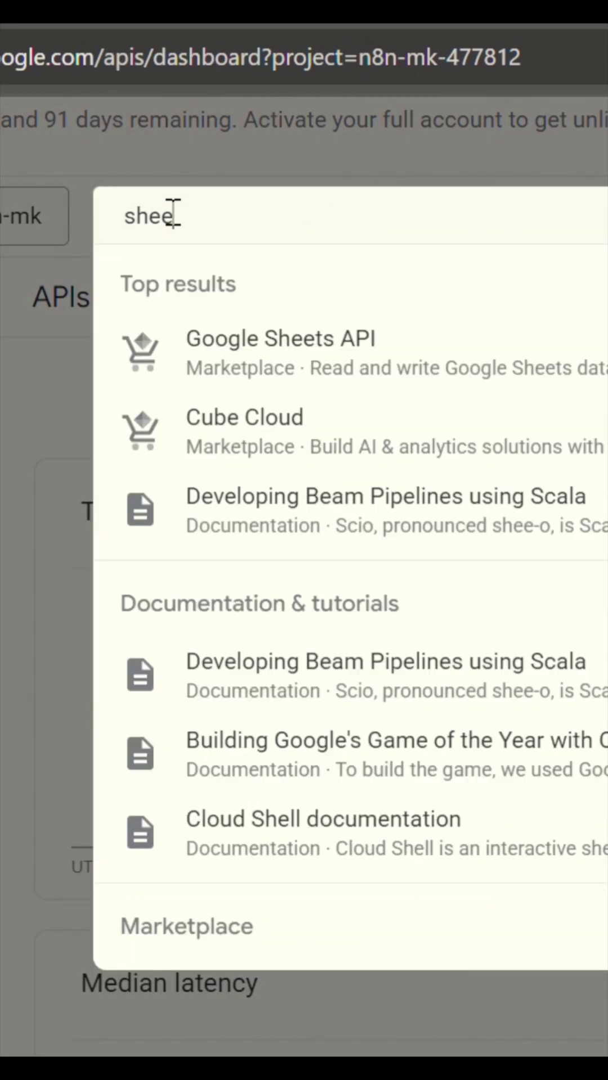
pyautogui.click(281, 338)
pyautogui.click(309, 661)
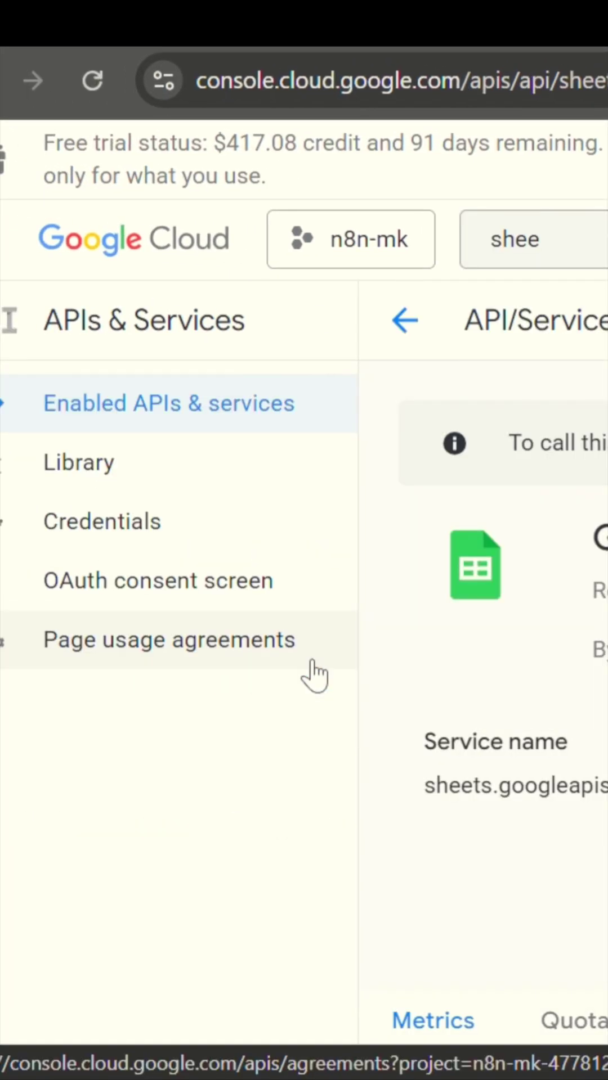
pyautogui.click(299, 583)
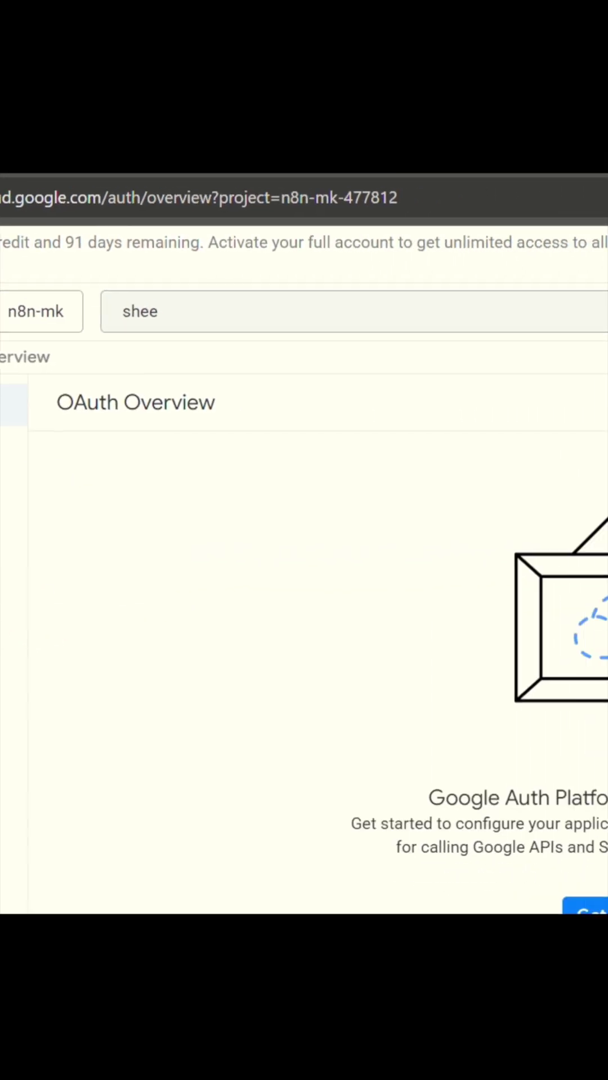
# Start the OAuth app configuration and choose the External audience.
pyautogui.click(517, 841)
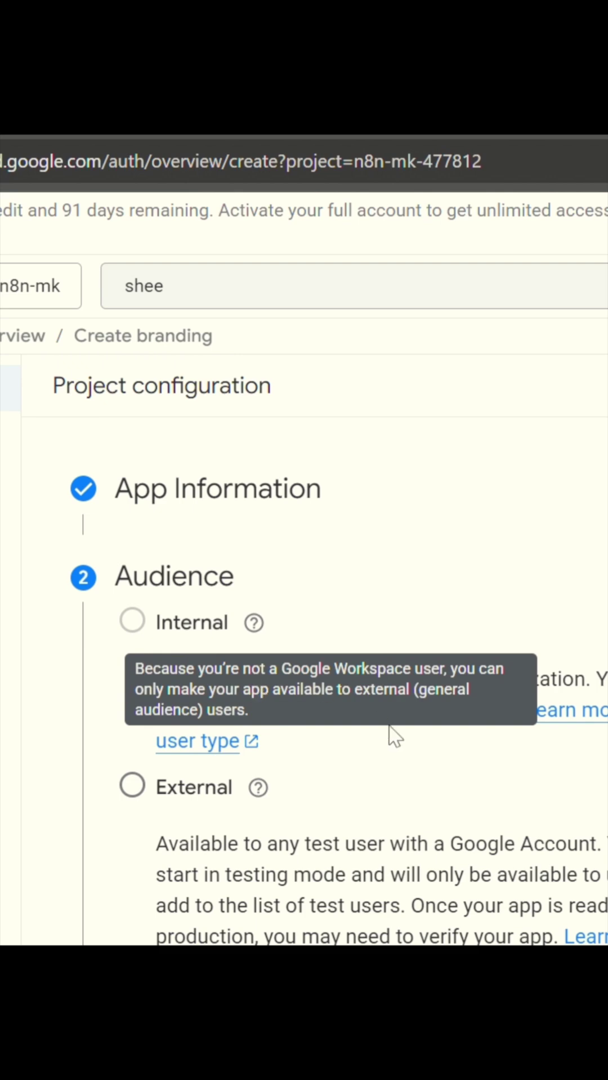
pyautogui.scroll(-1, 395, 736)
pyautogui.click(132, 722)
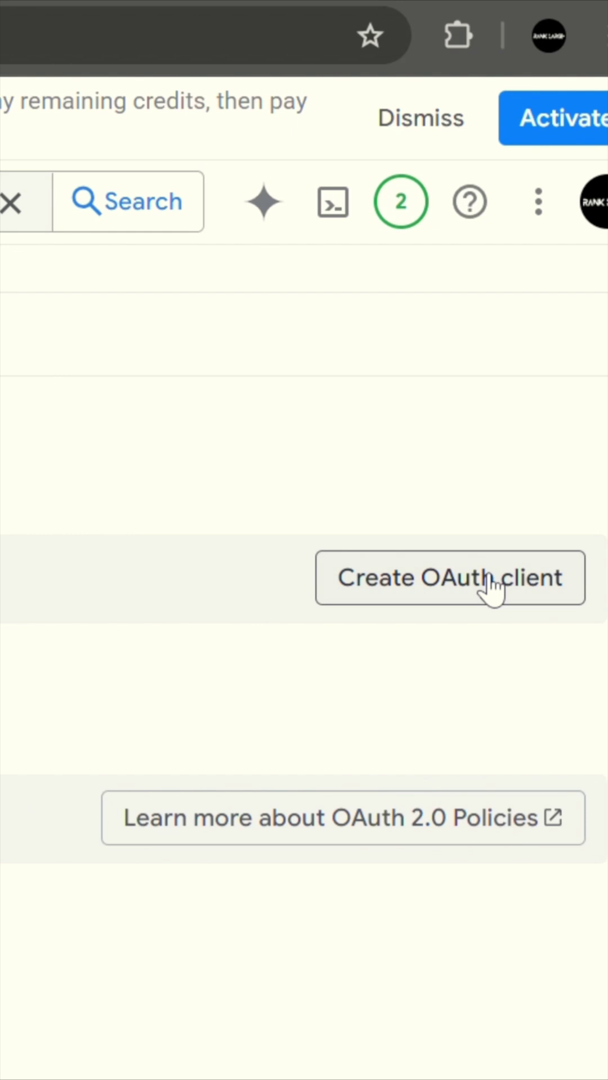
# Create a Web application OAuth client with n8n's callback URL as its redirect URI.
pyautogui.click(494, 582)
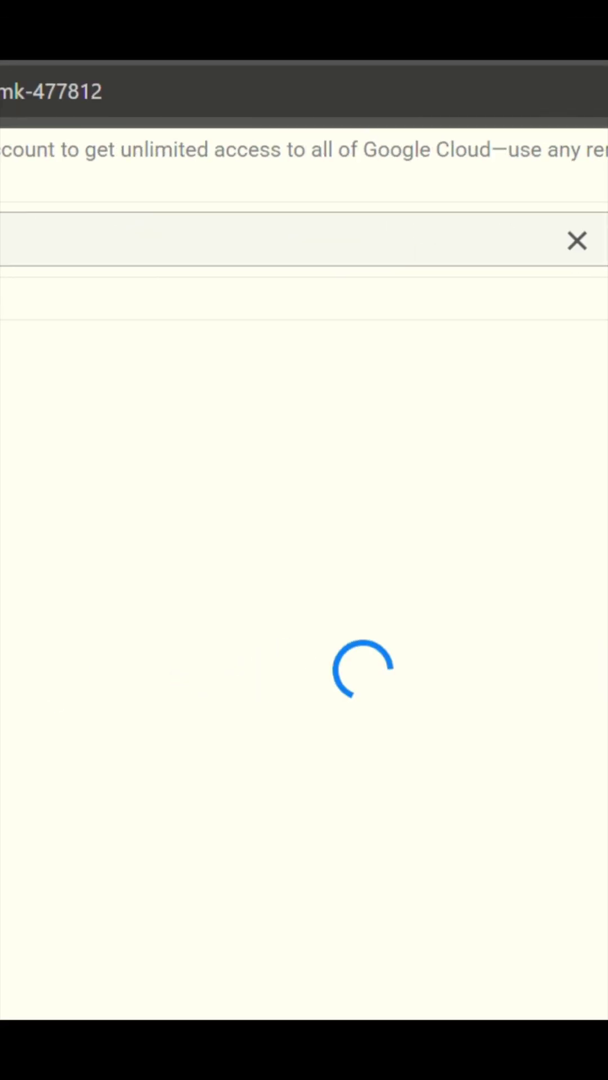
pyautogui.click(329, 595)
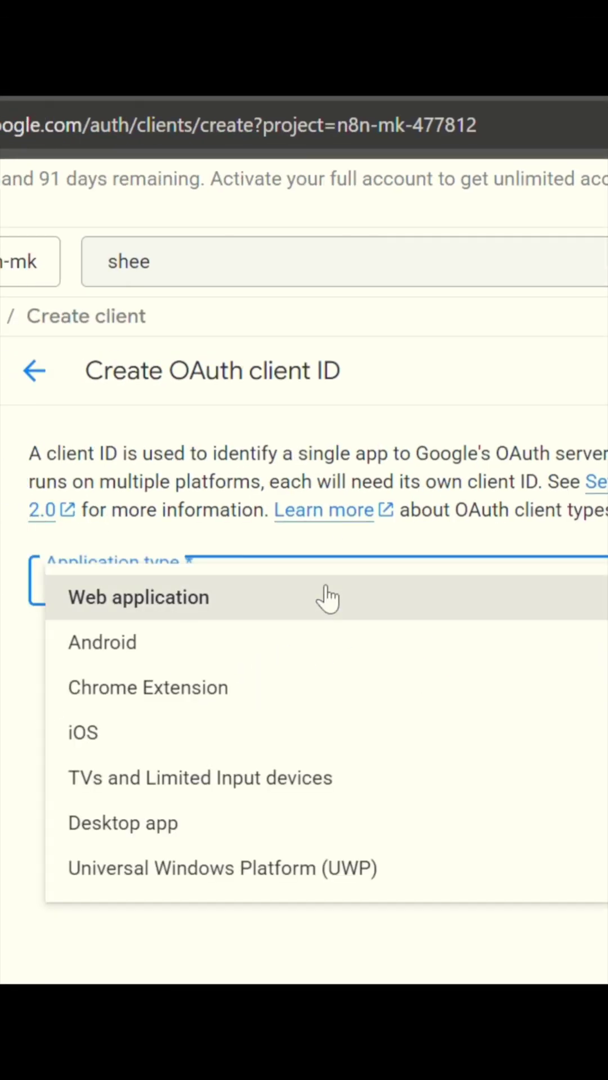
pyautogui.click(265, 604)
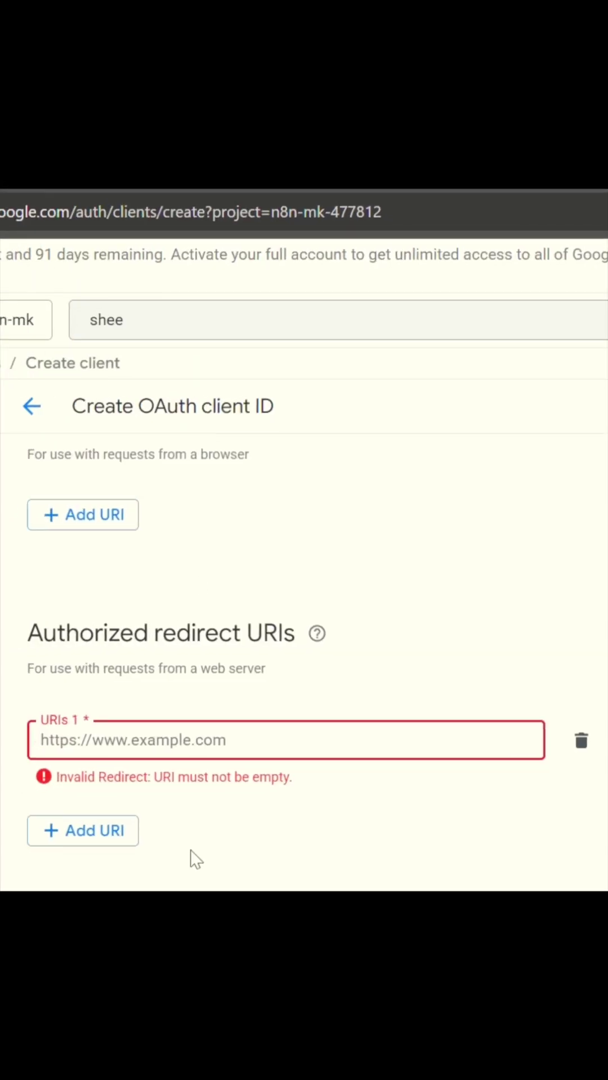
pyautogui.hotkey('ctrl', 'v')
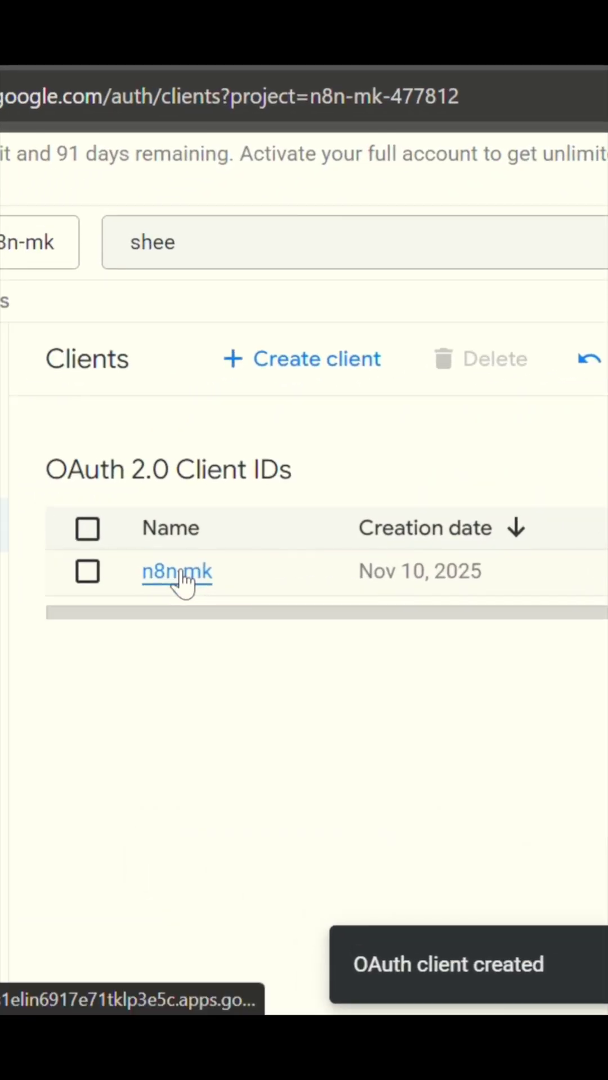
# Open the new OAuth client's details and copy its client secret for n8n.
pyautogui.click(183, 578)
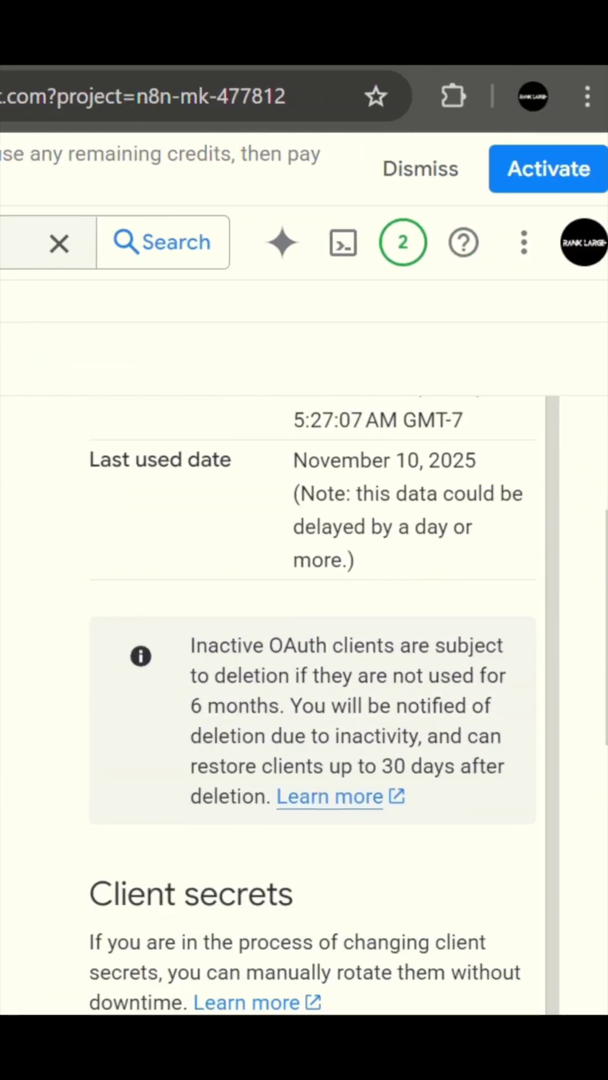
pyautogui.scroll(-5, 313, 675)
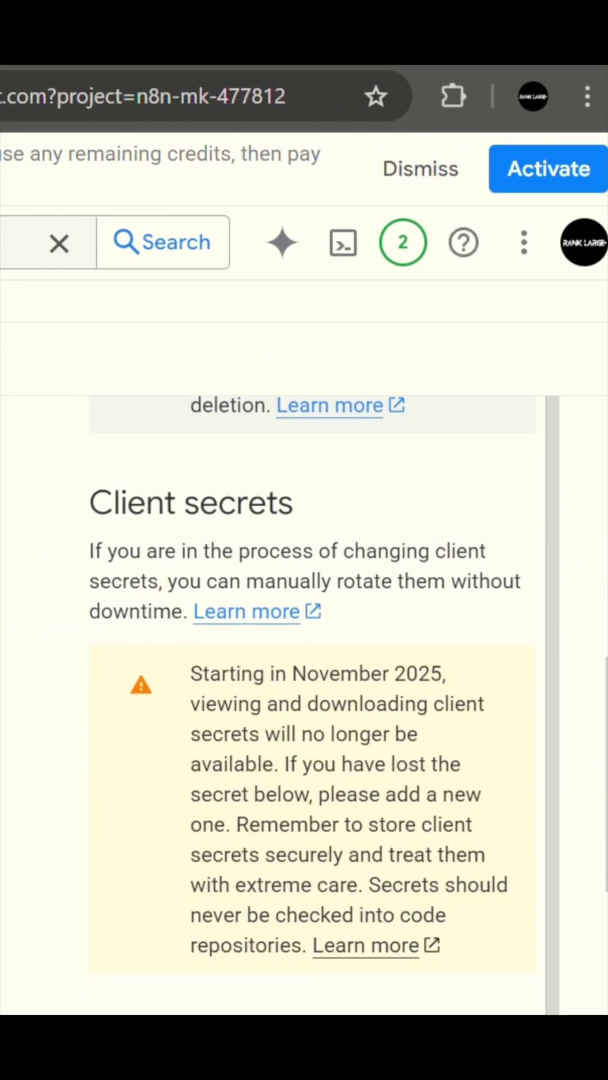
pyautogui.click(482, 768)
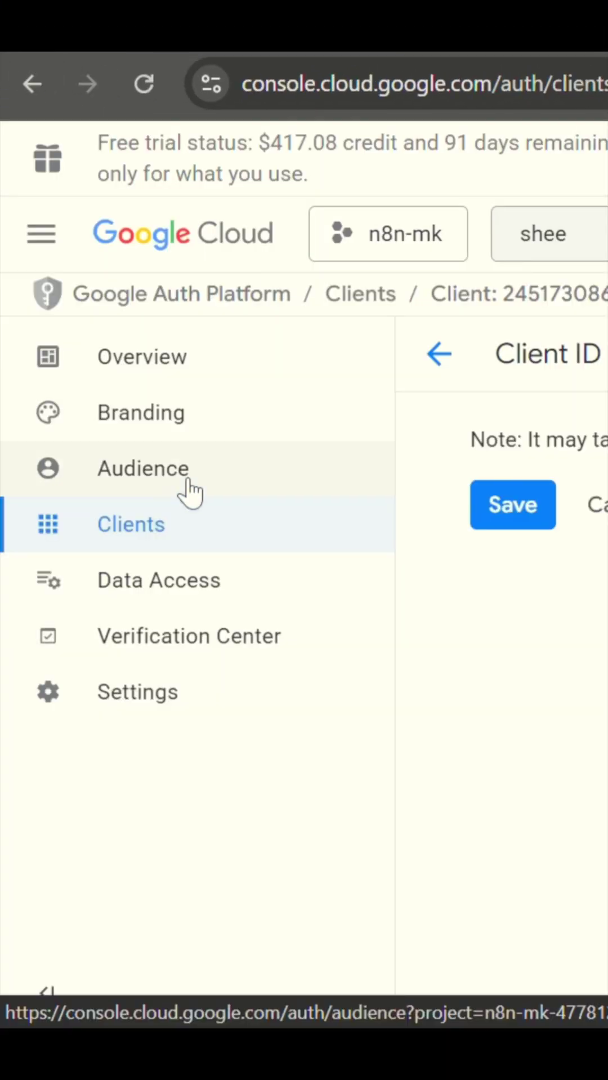
# Publish the OAuth app to production, sign in with Google past the unverified-app warning, and grant Sheets access.
pyautogui.click(186, 490)
pyautogui.click(323, 585)
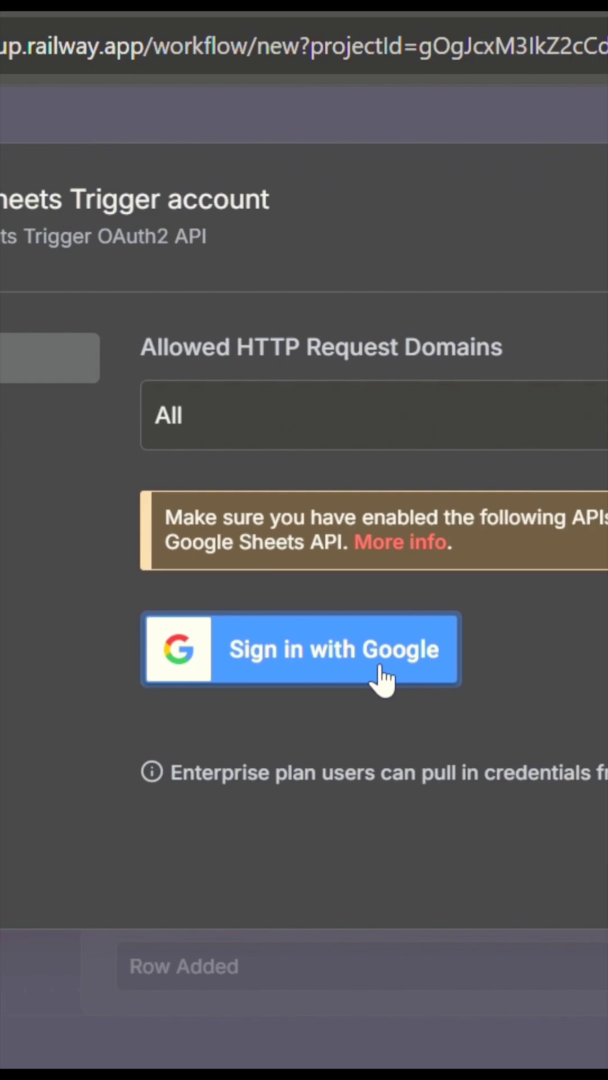
pyautogui.click(245, 597)
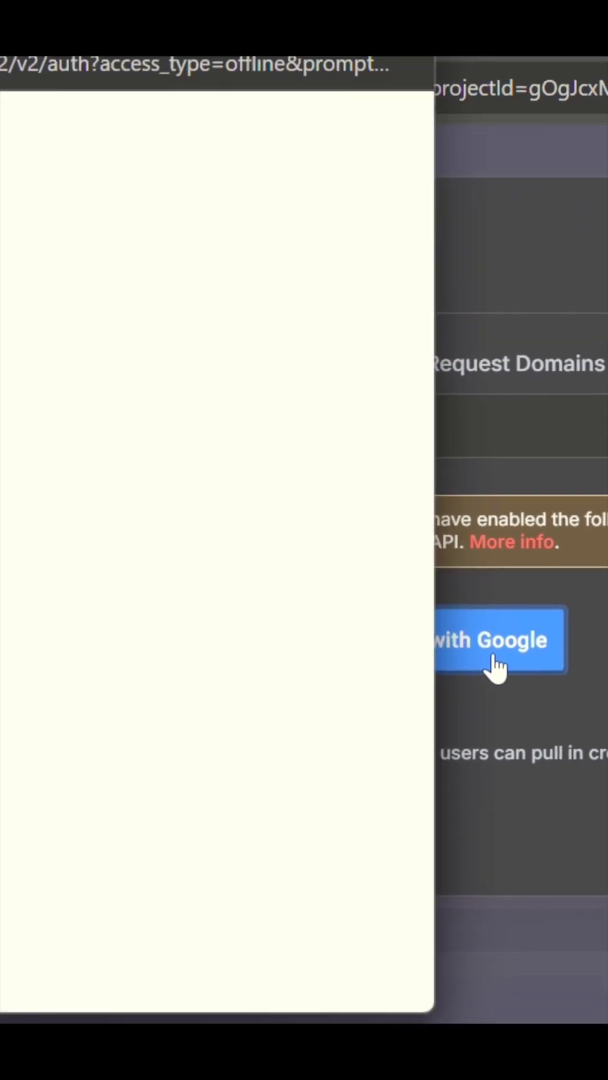
pyautogui.click(53, 689)
pyautogui.click(157, 853)
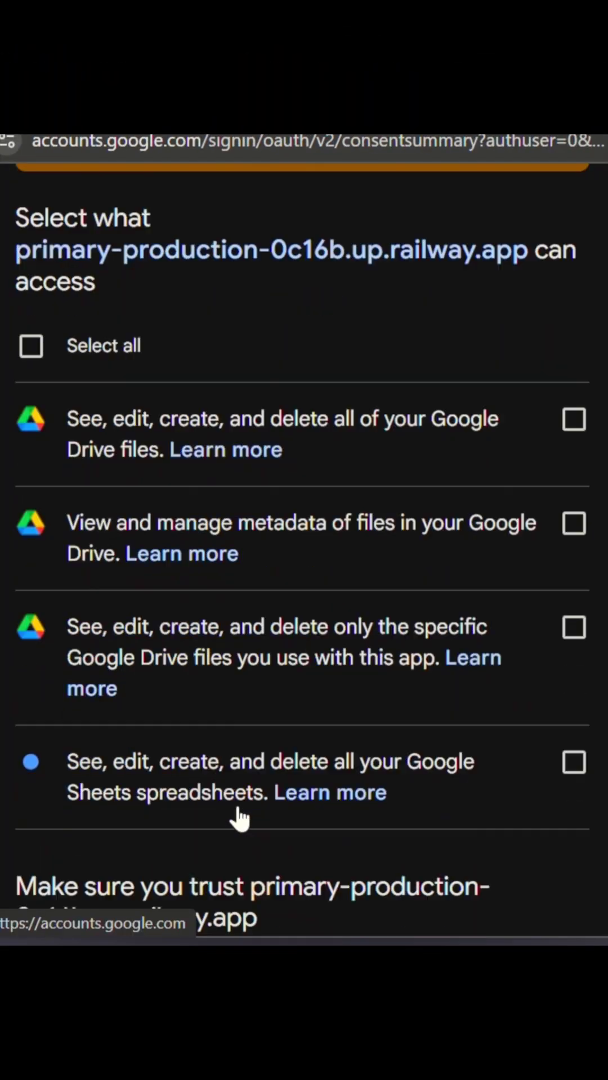
pyautogui.scroll(-3, 241, 818)
pyautogui.scroll(1, 240, 819)
pyautogui.scroll(-5, 181, 494)
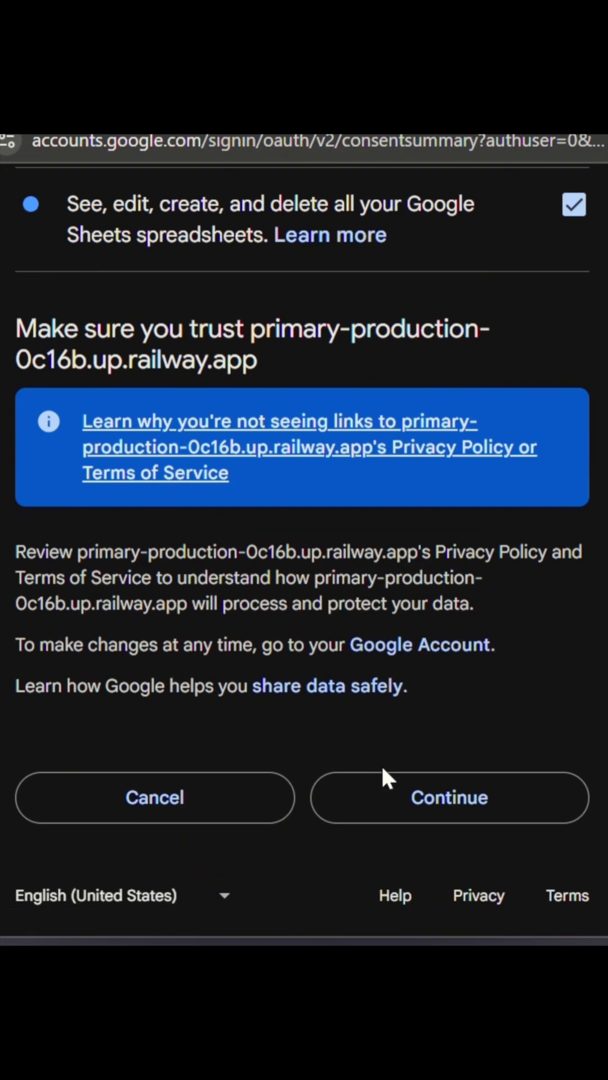
pyautogui.click(396, 798)
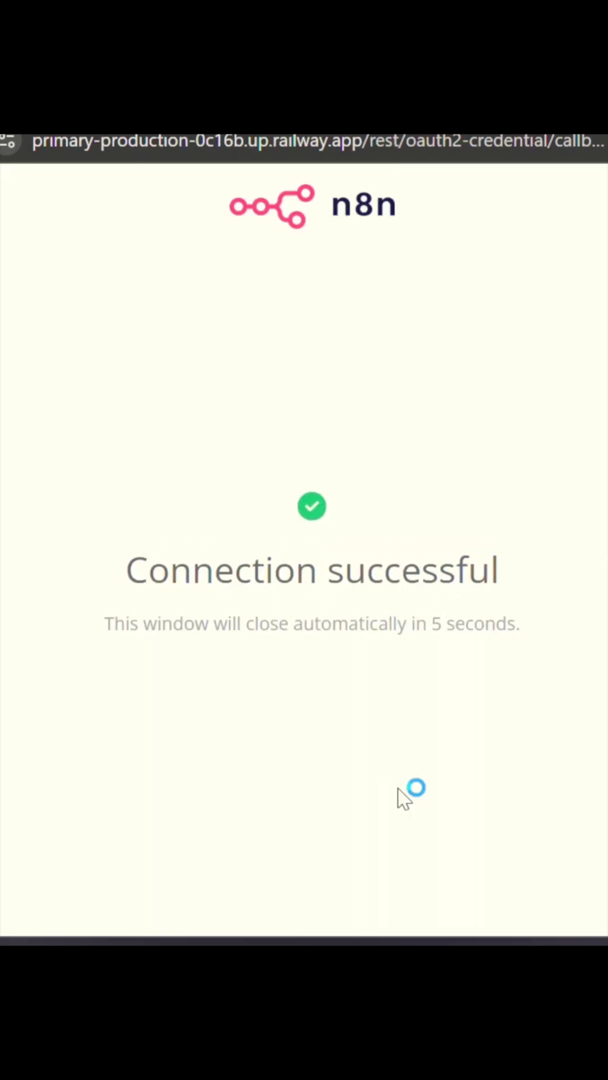